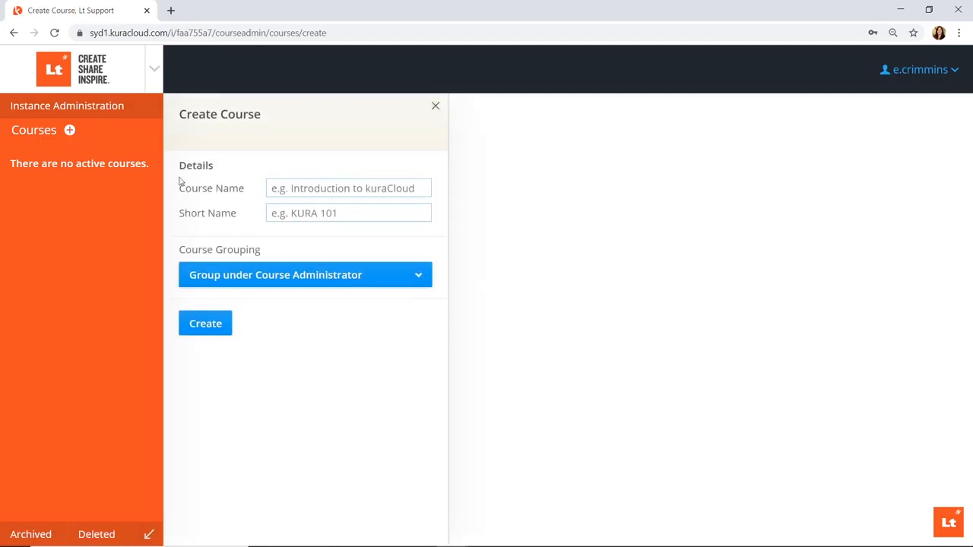
Create a course named 'Anatomy & Physiology' with the short name 'A&P 101'
left_click(272, 190)
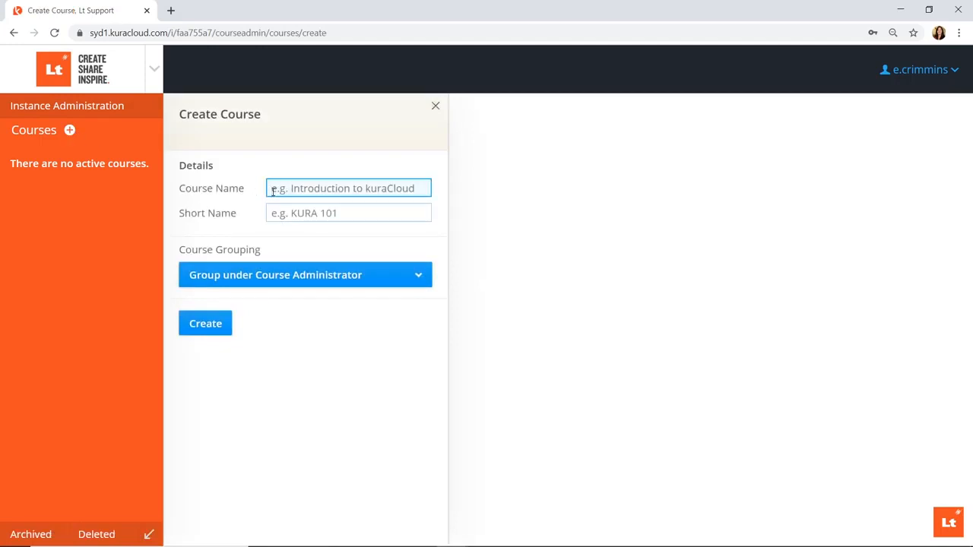
type("Anatomy & Phy")
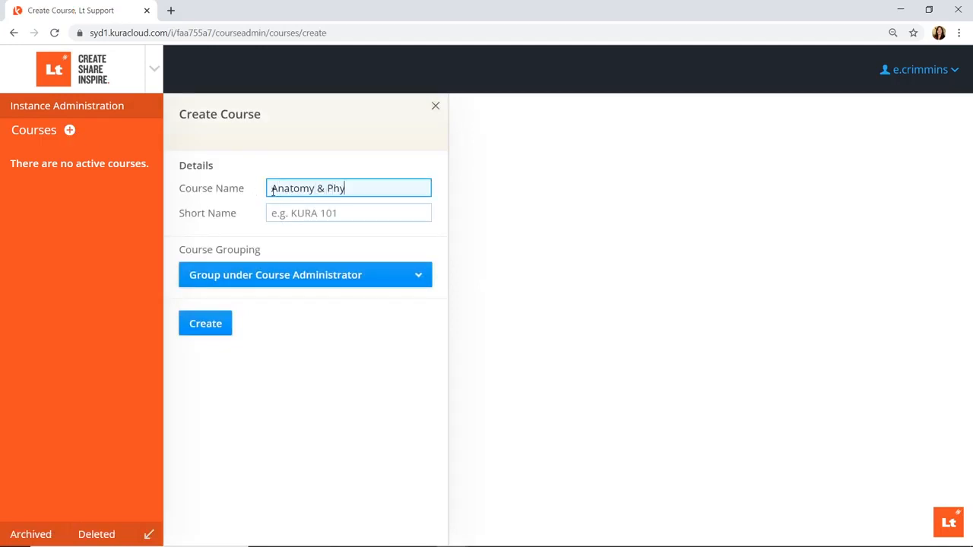
type("siology")
left_click(288, 216)
type("A&P 101")
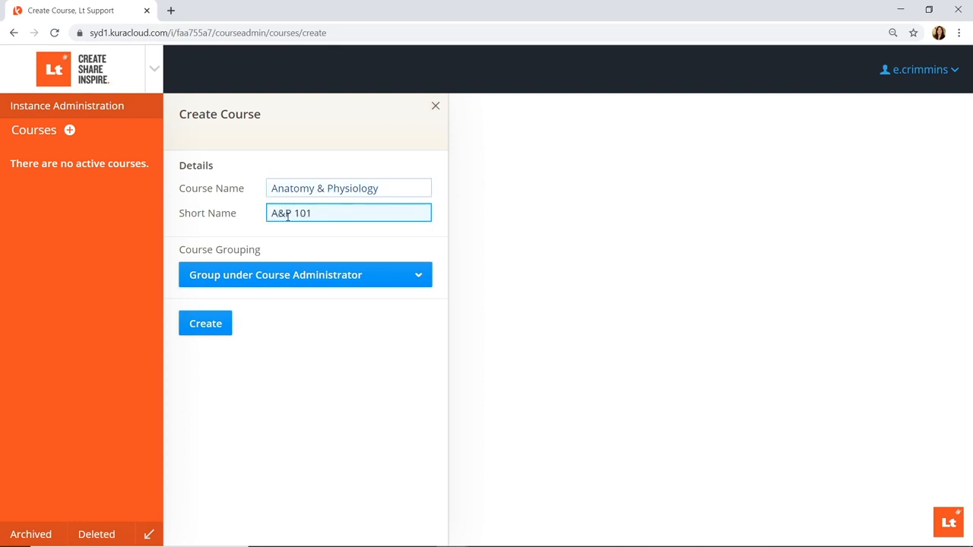
left_click(227, 333)
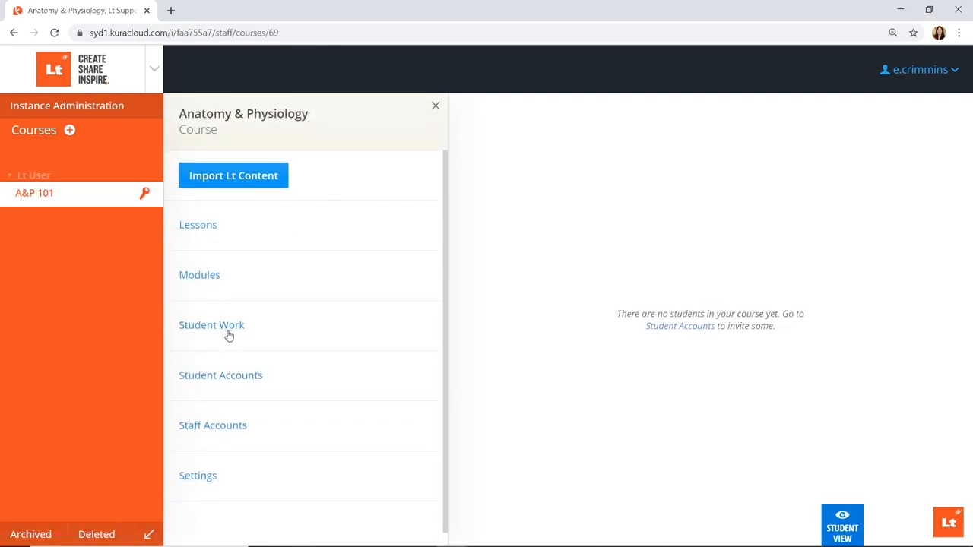
Search the Lt content library for 'sensory physiol' and import the Sensory Physiology module
left_click(277, 180)
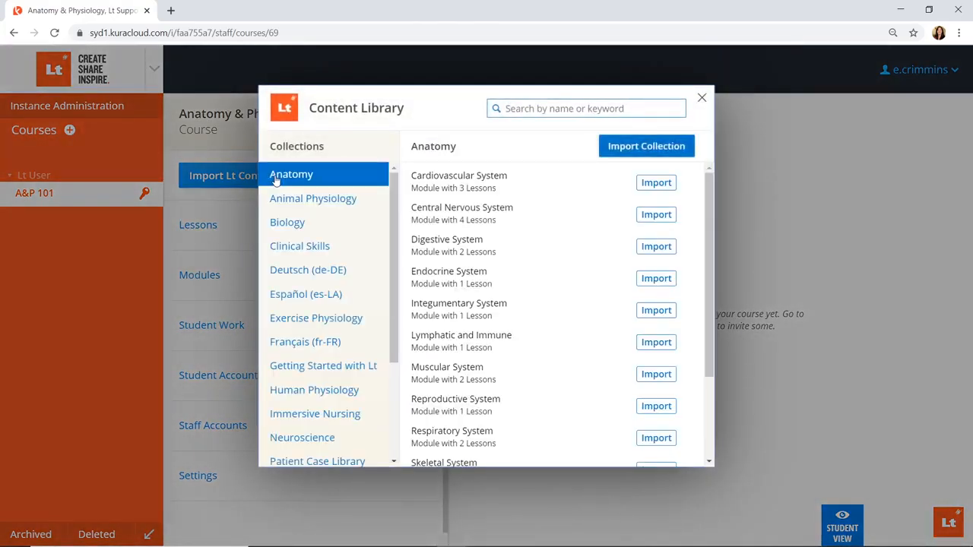
left_click(530, 108)
type("ses")
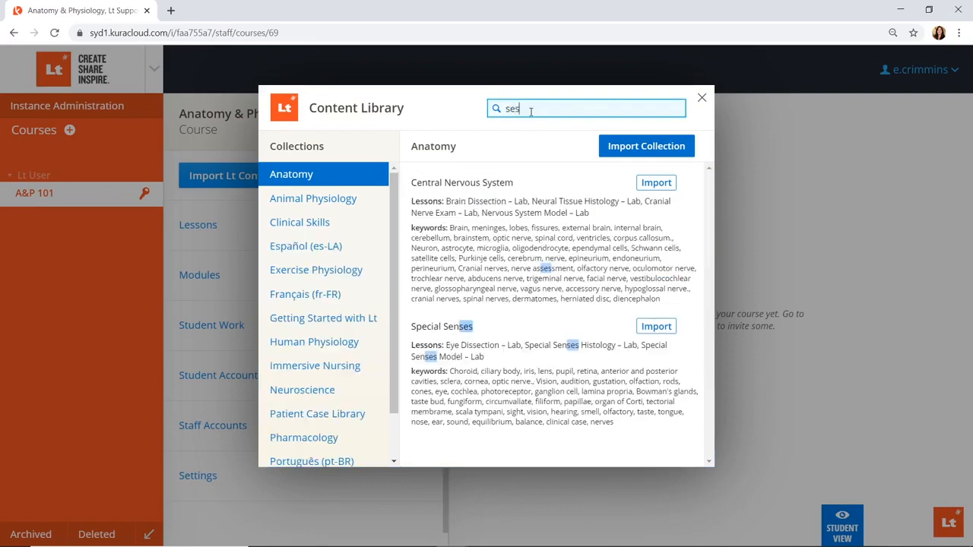
key("BackSpace")
type("nsory phys")
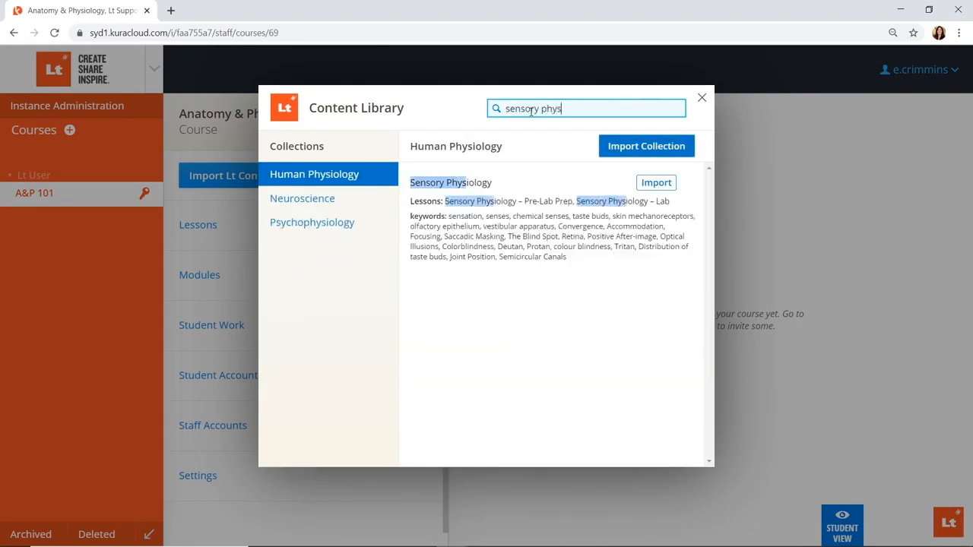
type("iol")
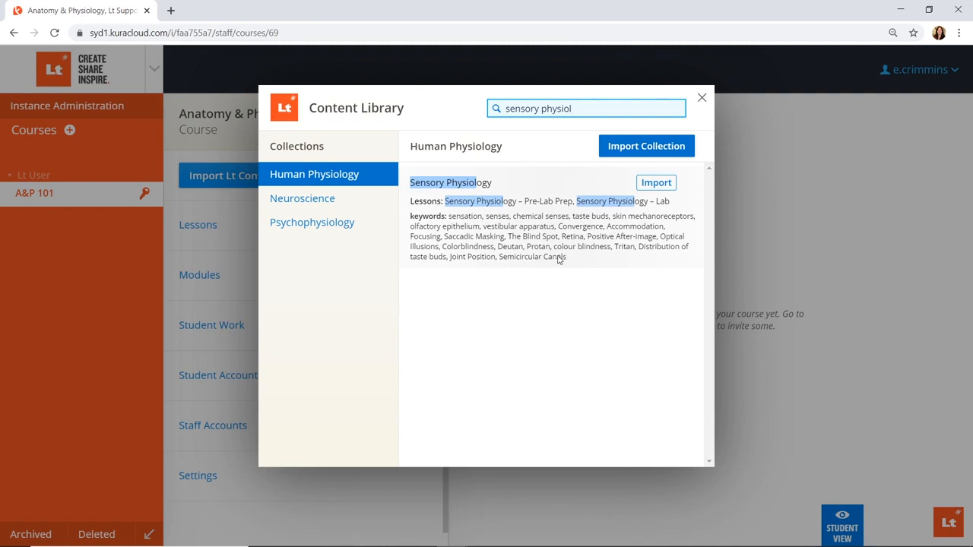
left_click(656, 188)
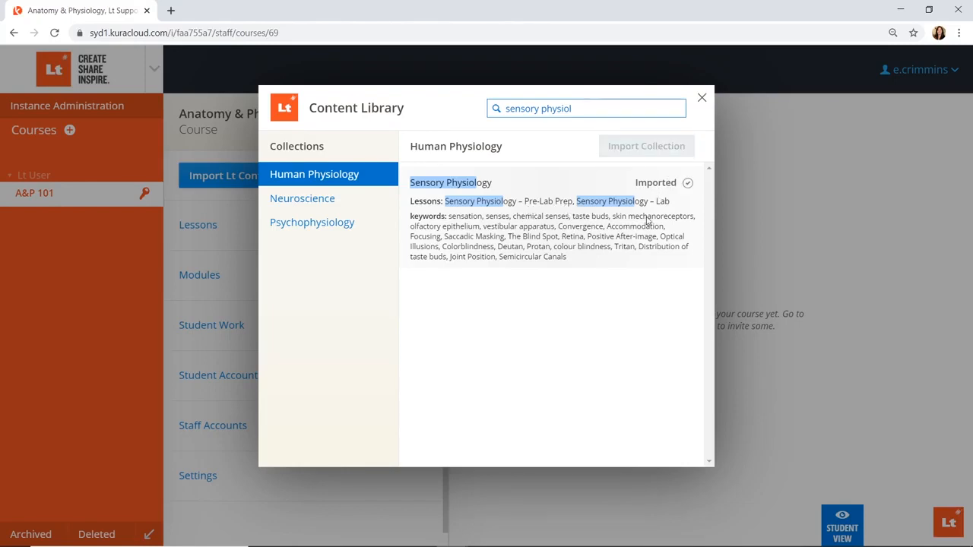
left_click(701, 98)
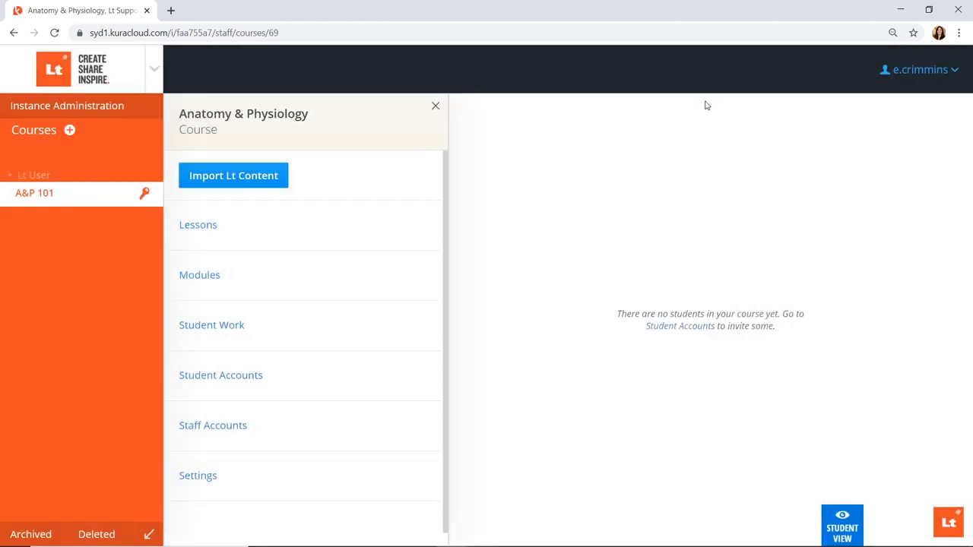
left_click(411, 234)
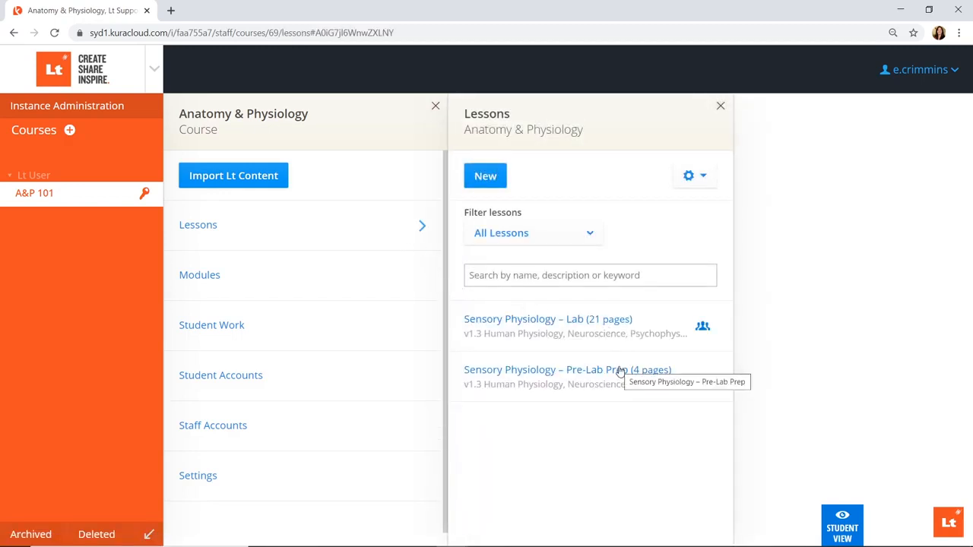
Open the Sensory Physiology – Lab lesson and switch it into edit mode
left_click(574, 322)
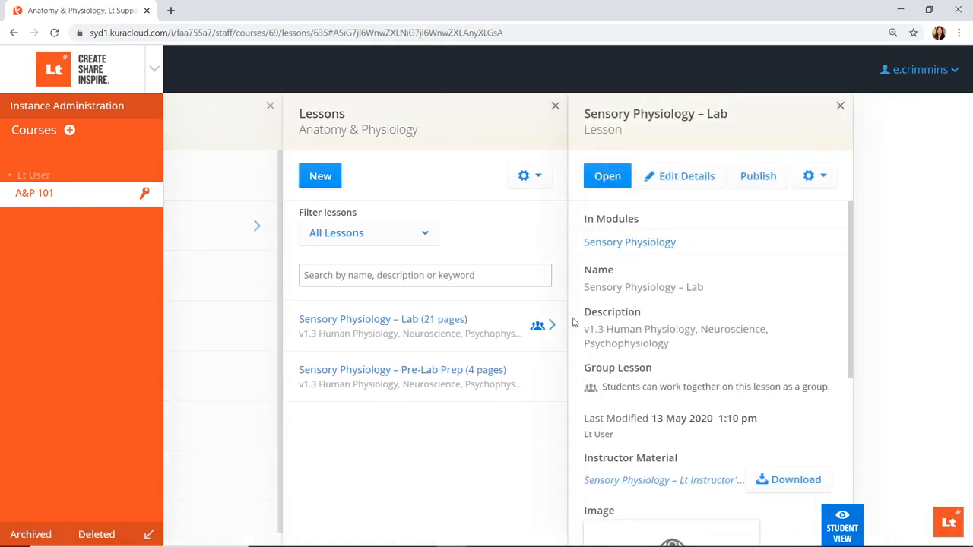
left_click(624, 185)
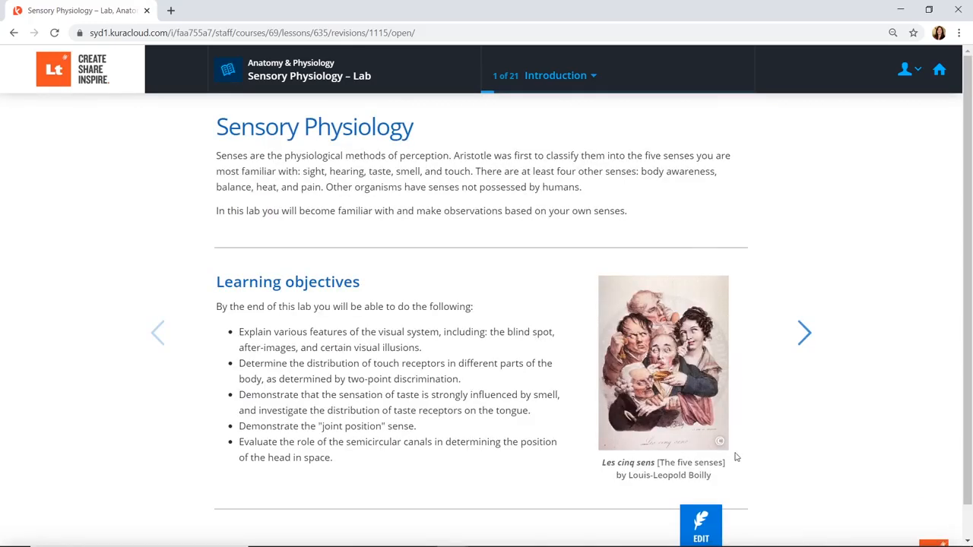
left_click(714, 517)
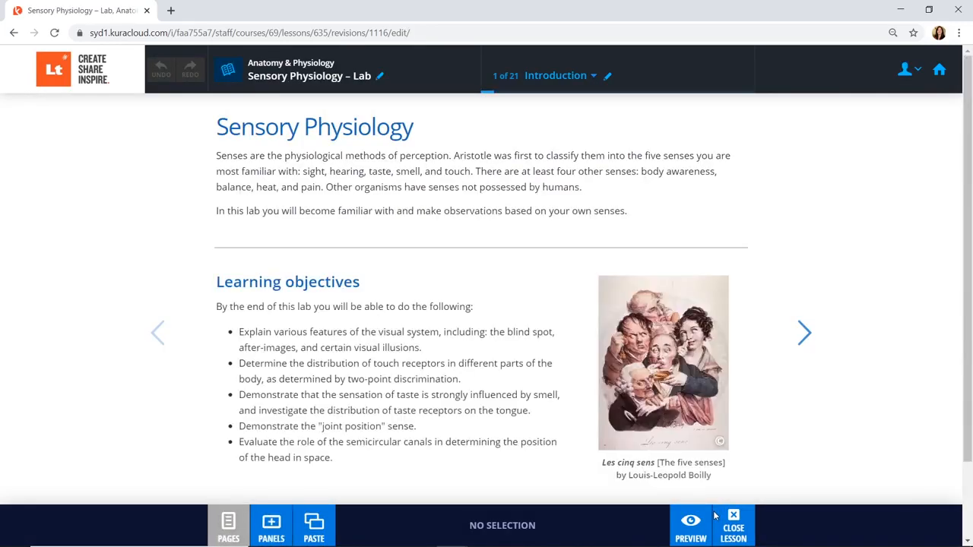
Add a 'New learning objective' bullet at the end of the Learning objectives list
left_click(479, 473)
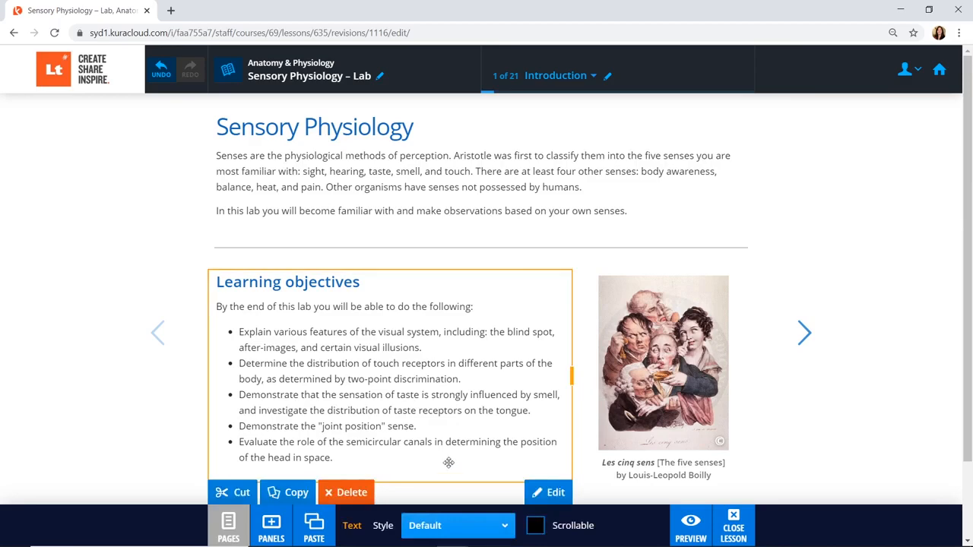
double_click(448, 462)
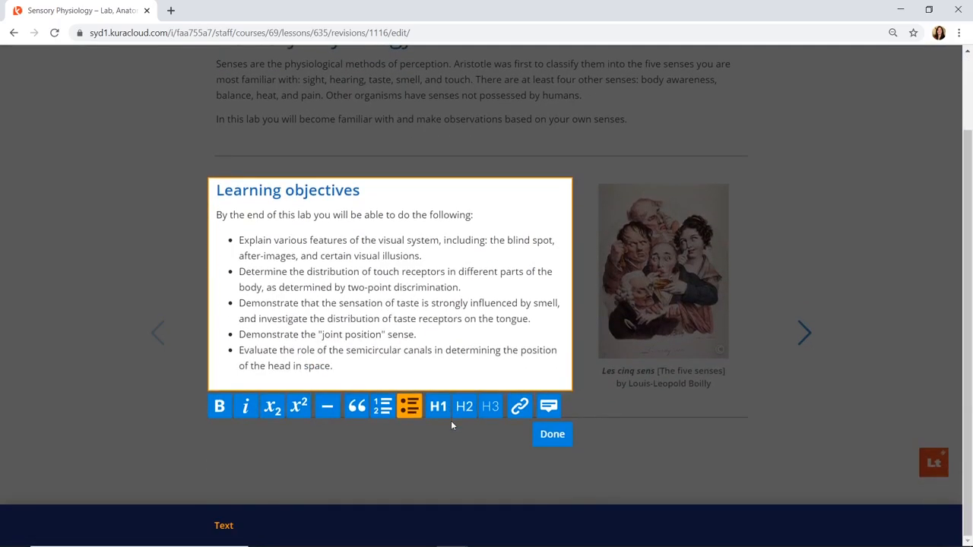
key("Return")
type("New learn")
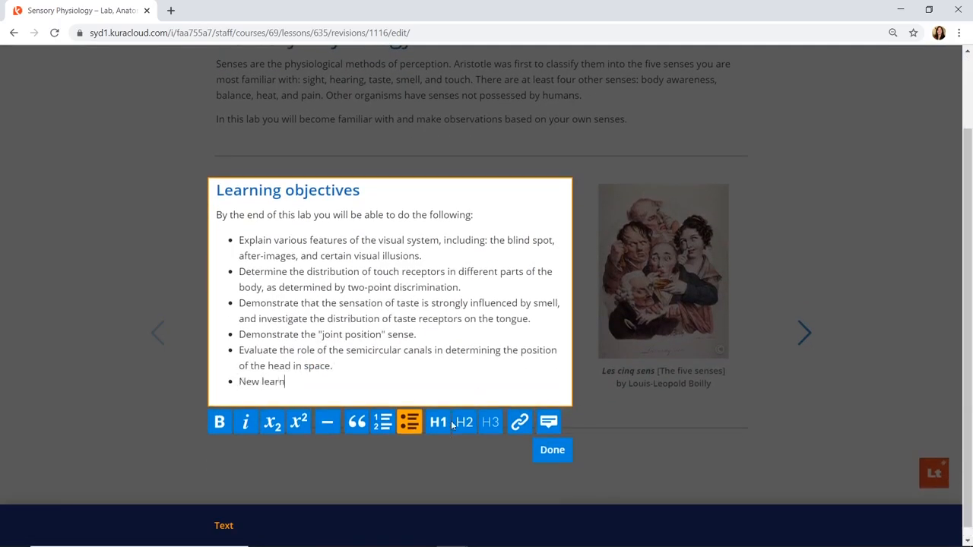
type("ing objective")
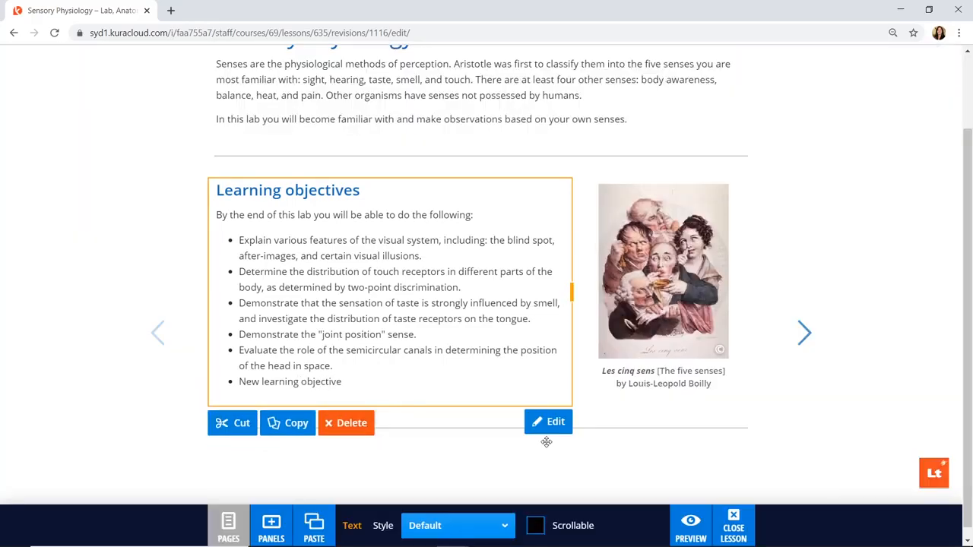
left_click(547, 450)
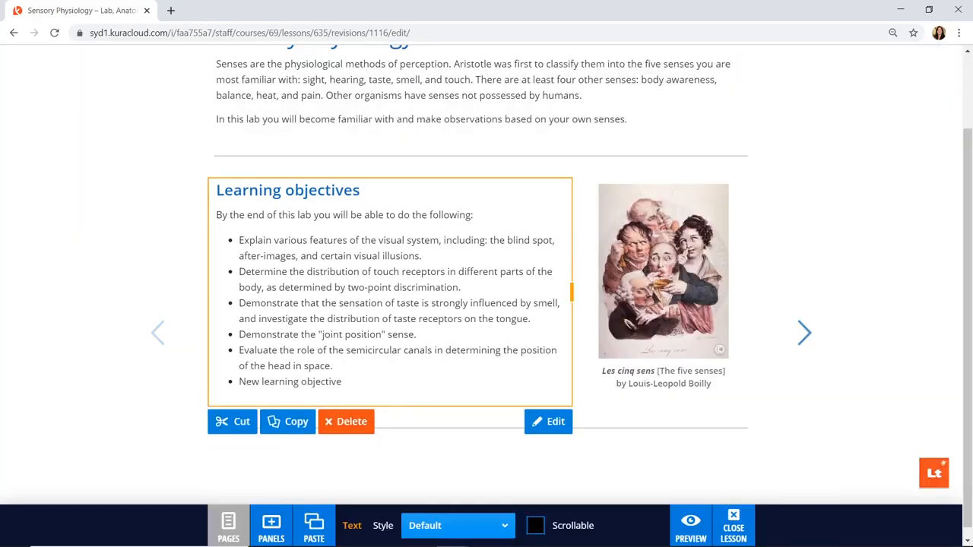
Replace the five-senses painting with a colour-vision dot plate and delete its caption
left_click_drag(287, 421, 643, 275)
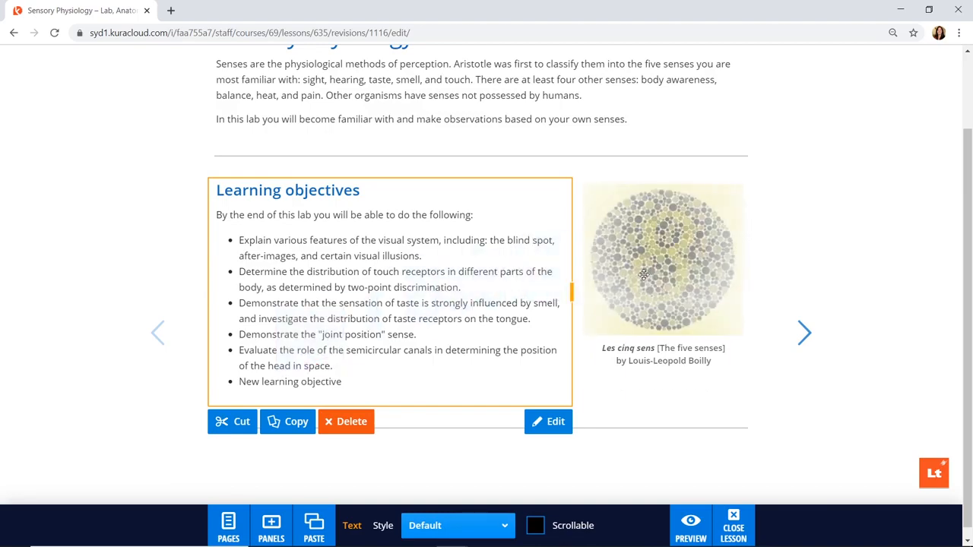
left_click(613, 348)
left_click(607, 347)
left_click_drag(603, 347, 726, 365)
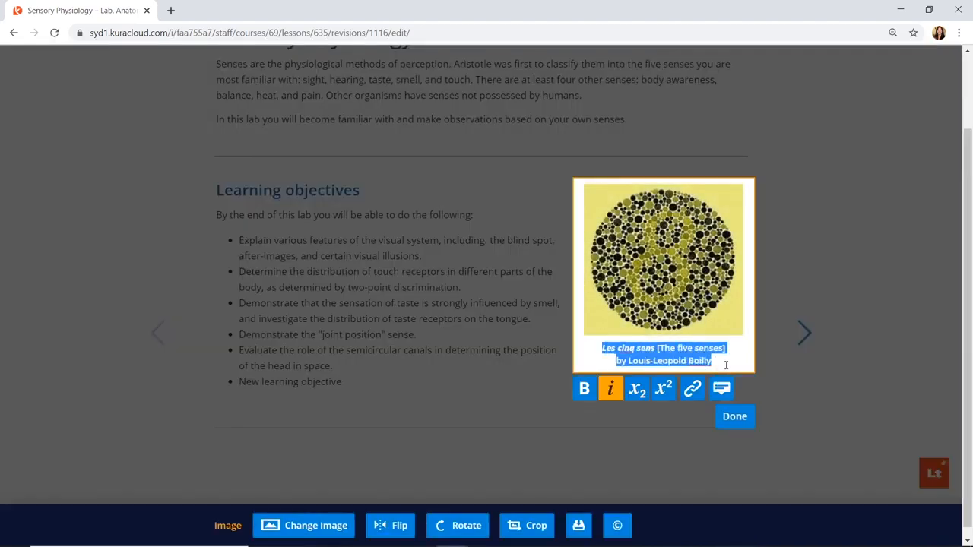
key("BackSpace")
left_click(730, 406)
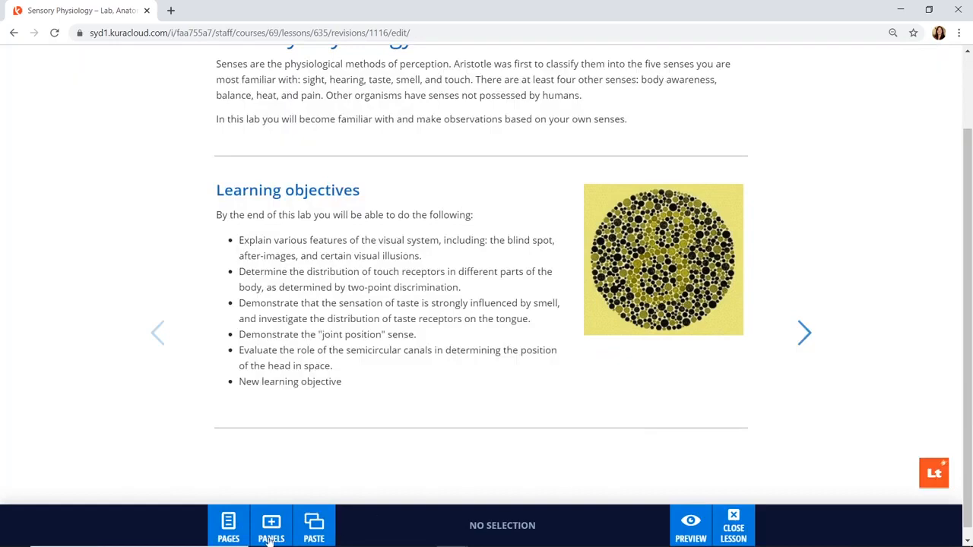
left_click(227, 540)
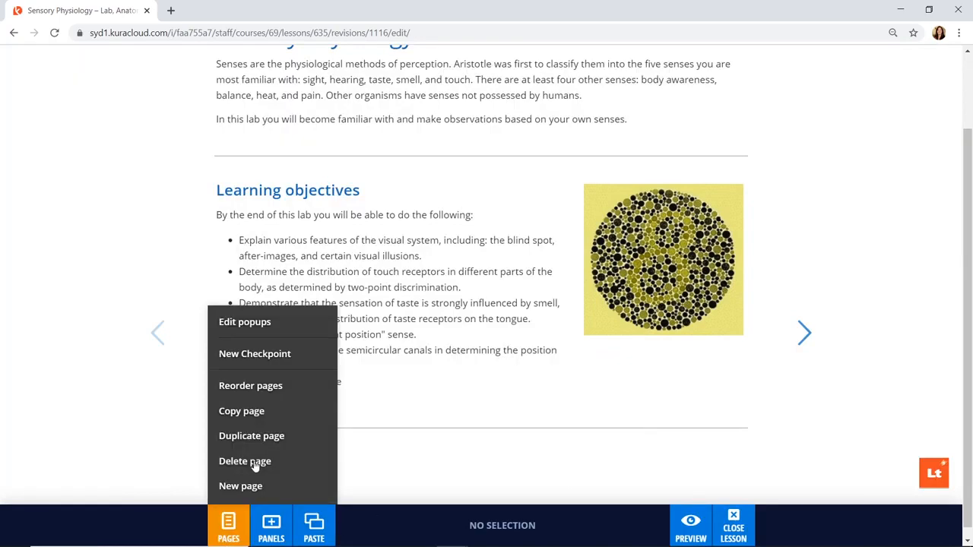
Reorder the pages so Accommodation – Activity follows the Introduction
left_click(261, 385)
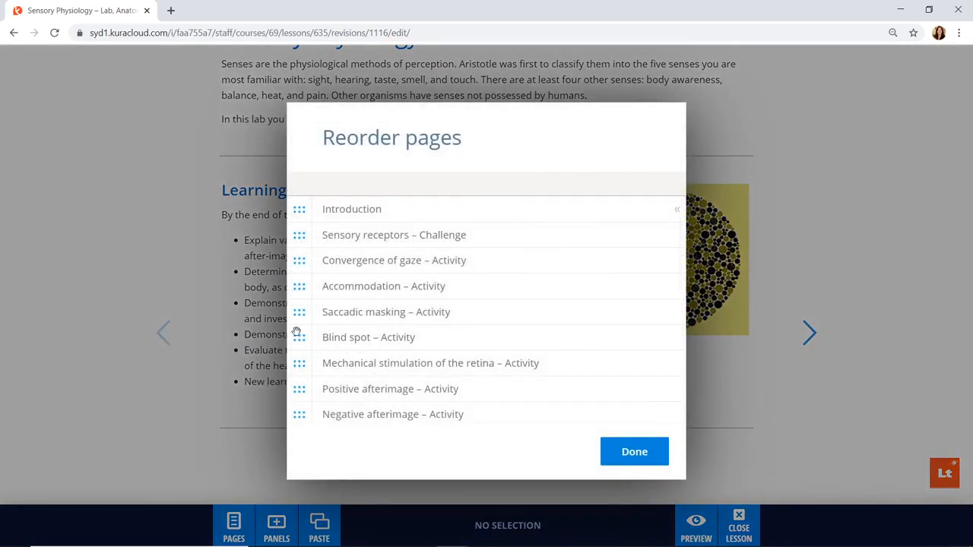
left_click_drag(304, 287, 304, 235)
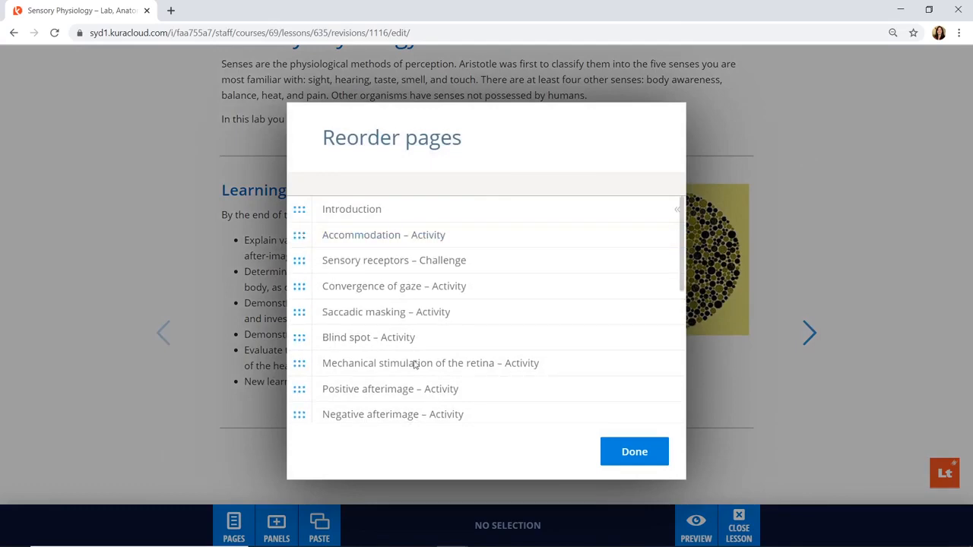
left_click(634, 447)
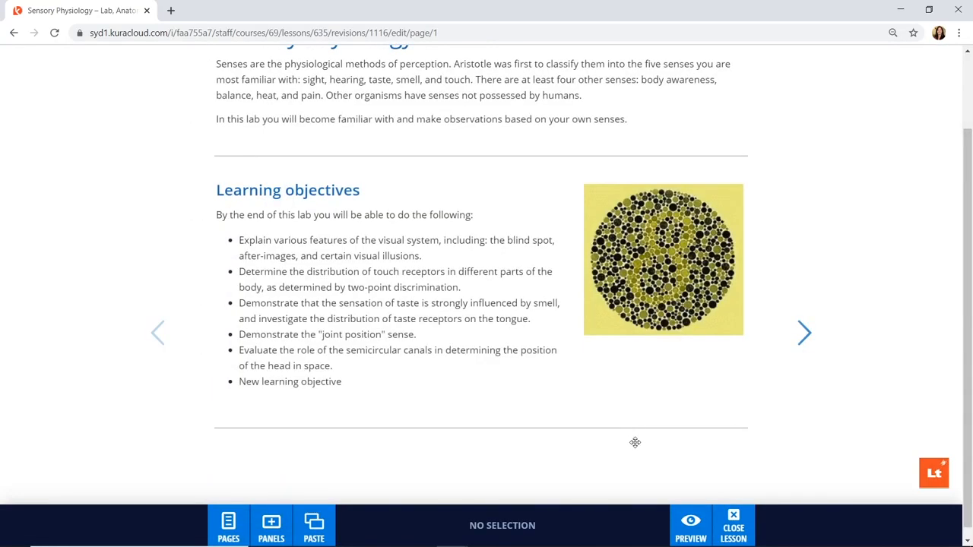
Close the lesson editor, lesson details and lessons list to return to the course
left_click(734, 530)
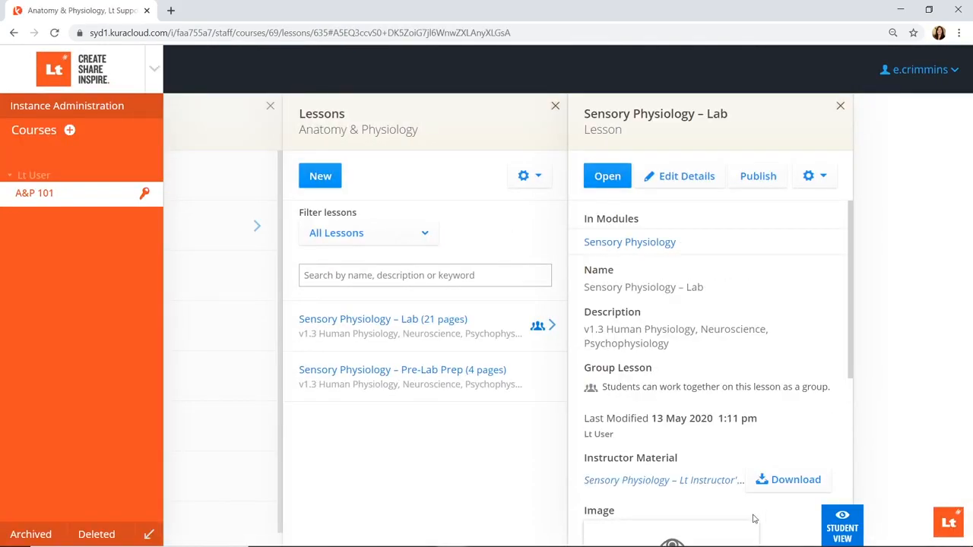
left_click(840, 111)
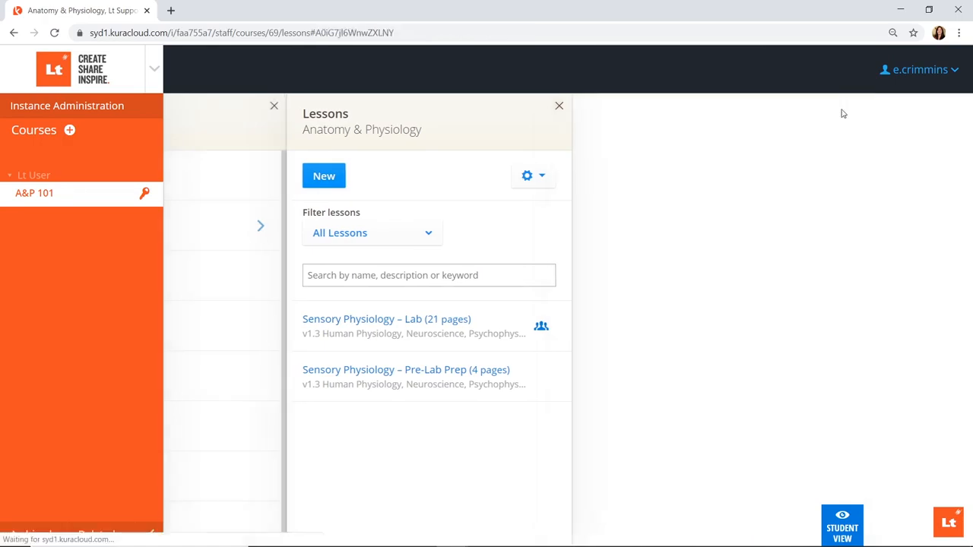
left_click(719, 108)
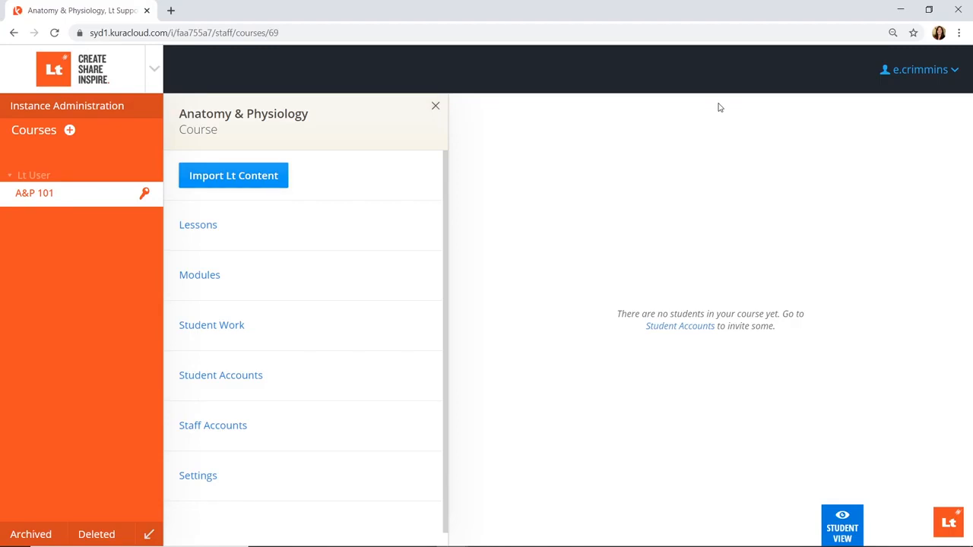
Import the 10 student accounts from Downloads/Student list.csv into the course
left_click(401, 377)
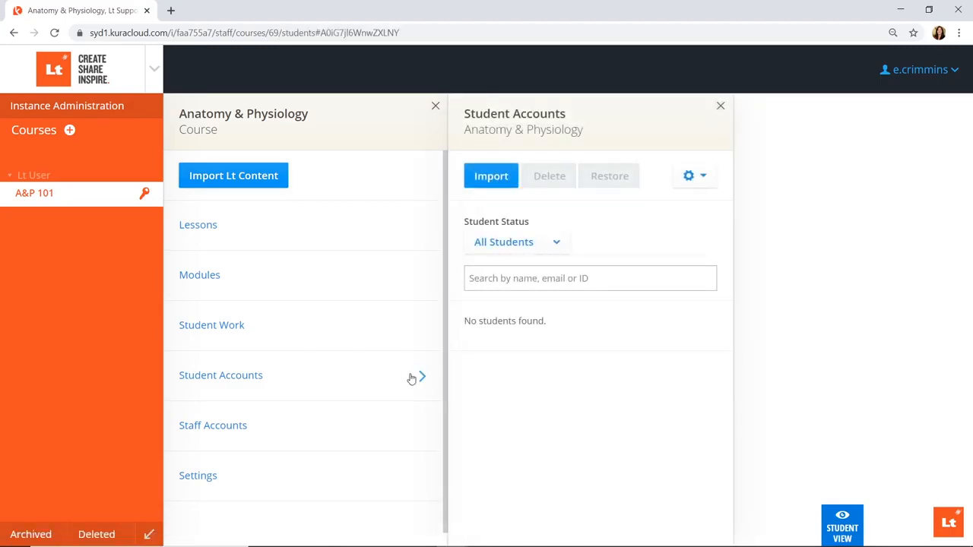
left_click(507, 184)
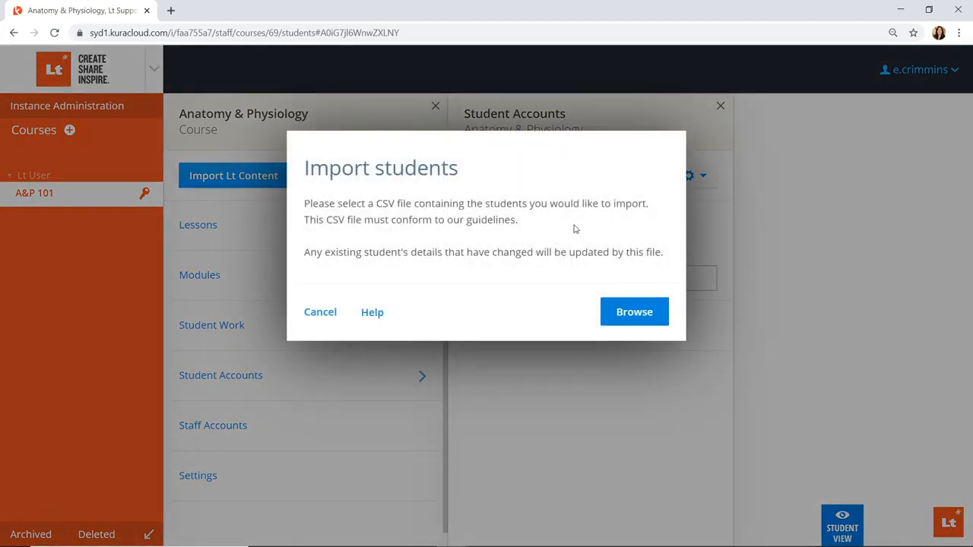
left_click(623, 313)
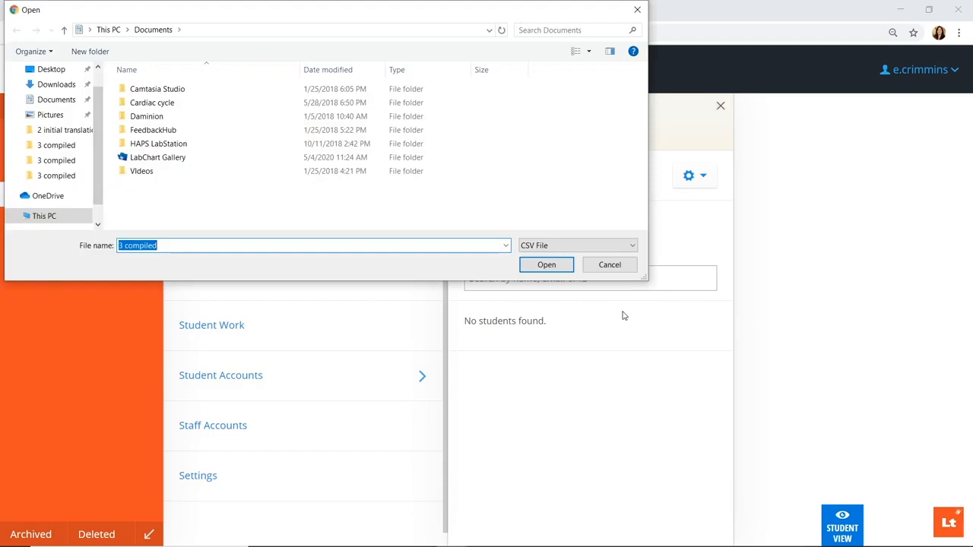
left_click(67, 86)
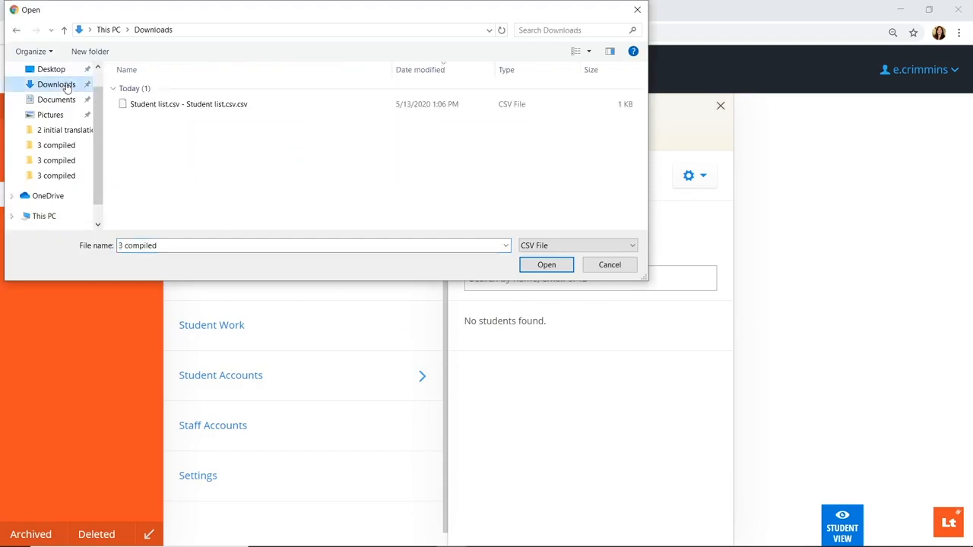
left_click(142, 107)
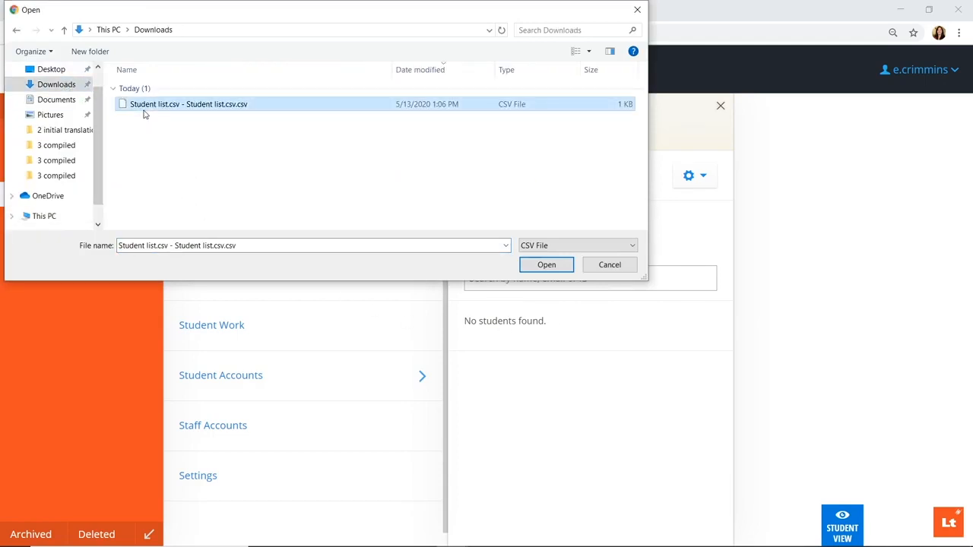
left_click(546, 265)
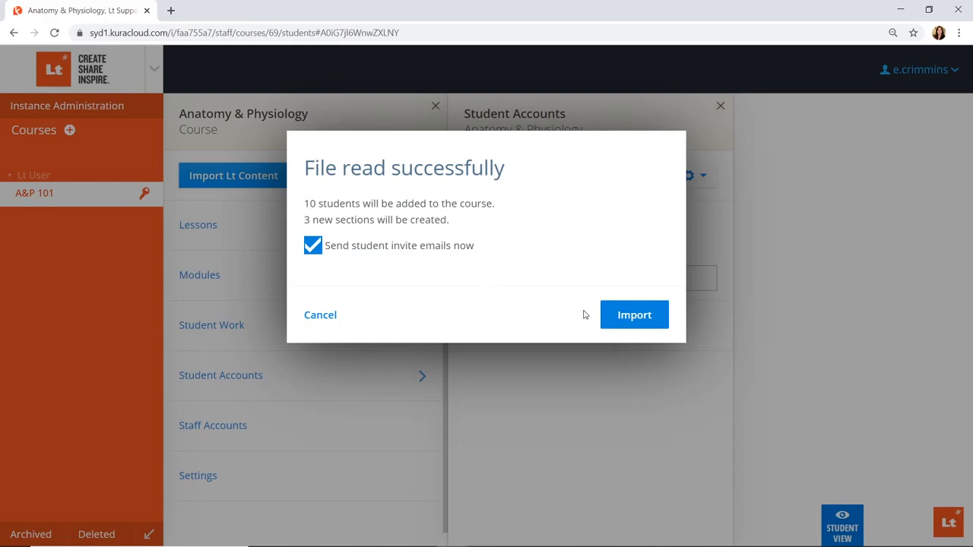
left_click(616, 314)
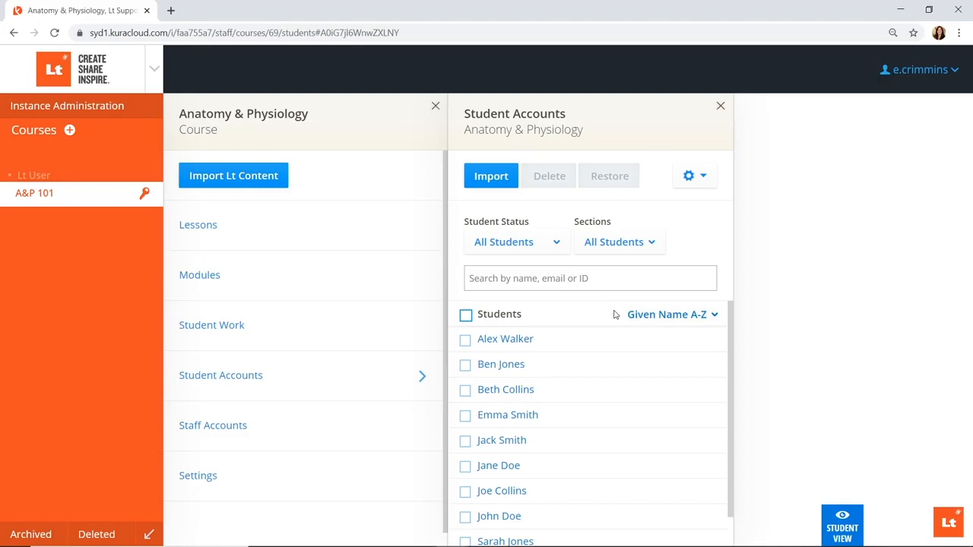
left_click(371, 287)
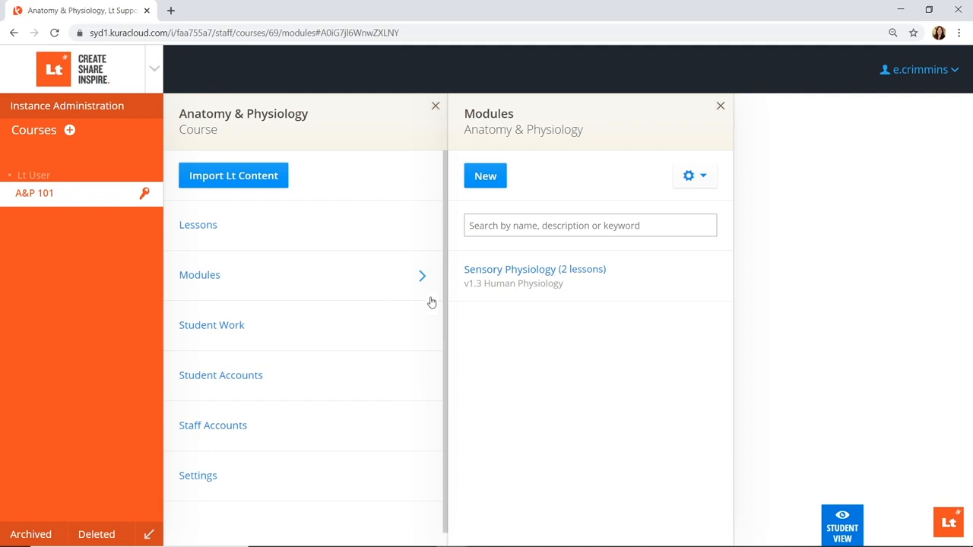
Set the Sensory Physiology module so students must complete its lessons in order
left_click(575, 282)
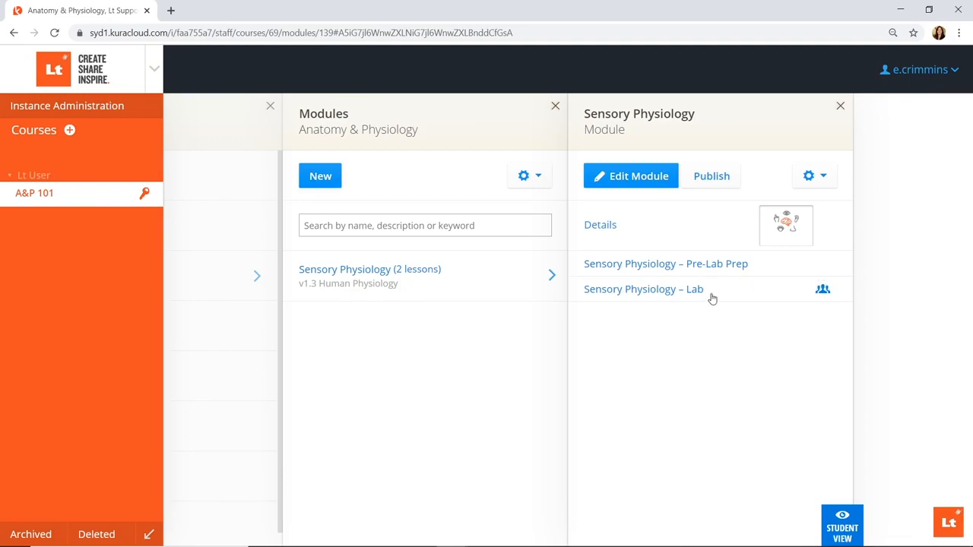
left_click(636, 190)
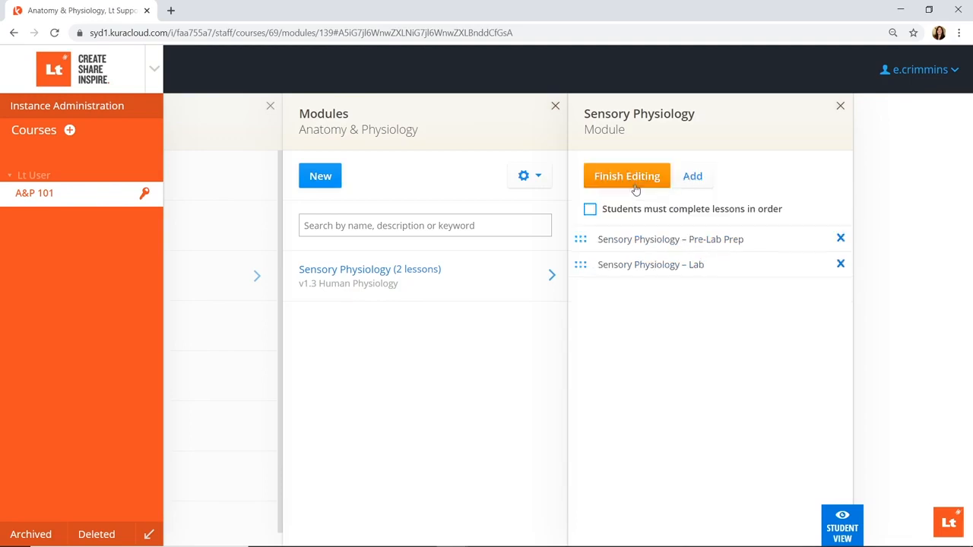
left_click(591, 213)
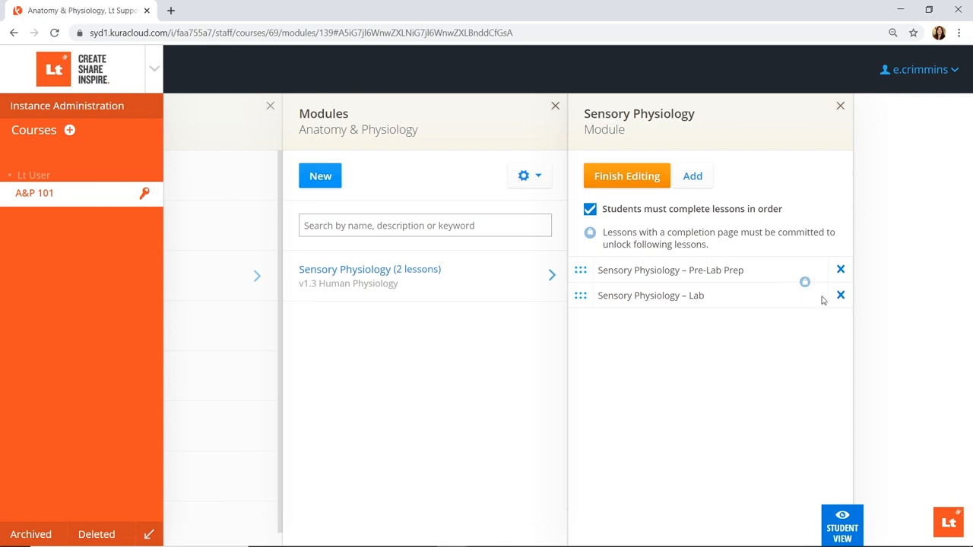
left_click(641, 187)
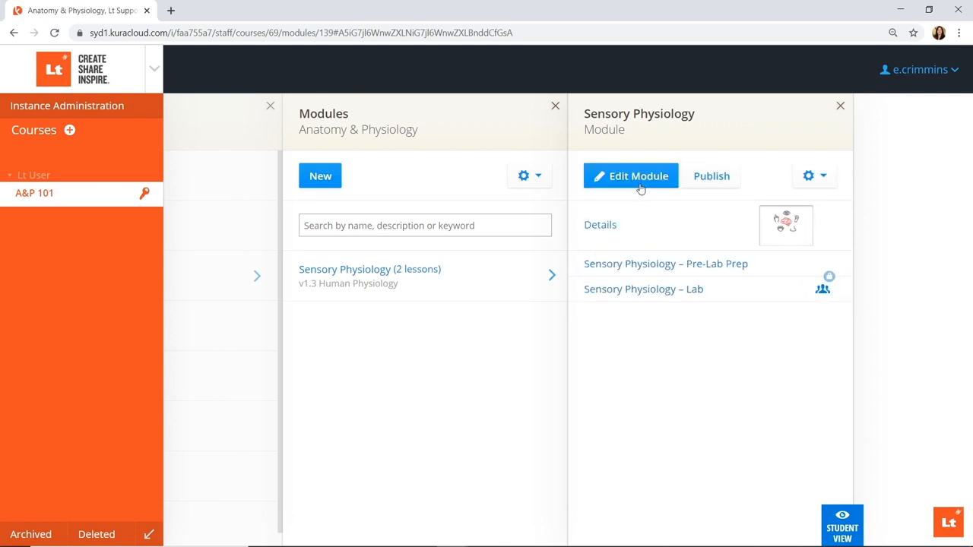
left_click(720, 187)
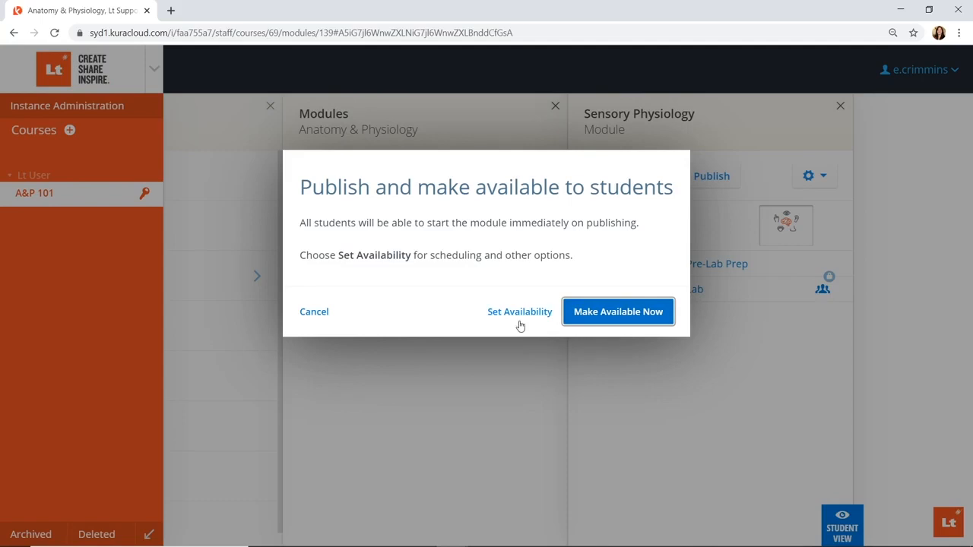
Publish the module to students immediately and open Sensory Physiology in Student View
left_click(606, 324)
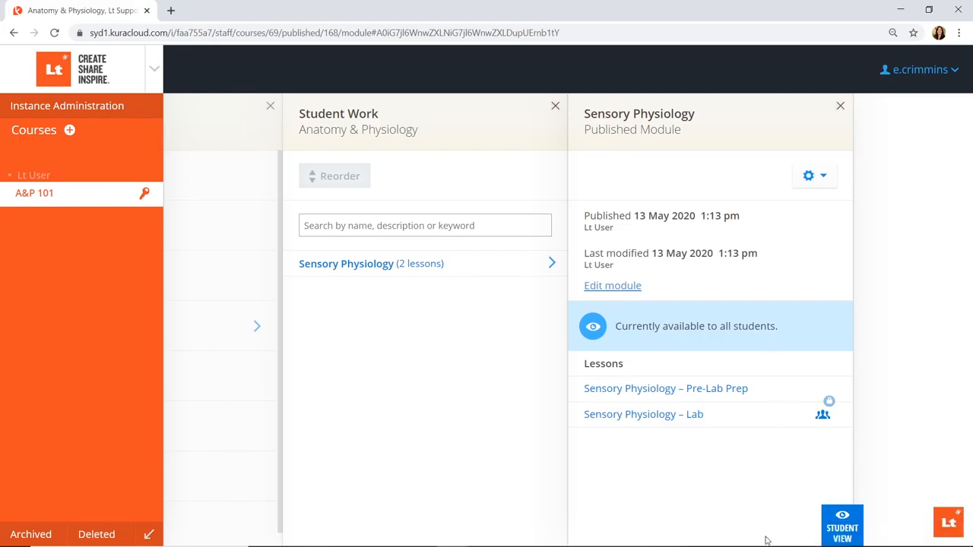
left_click(842, 528)
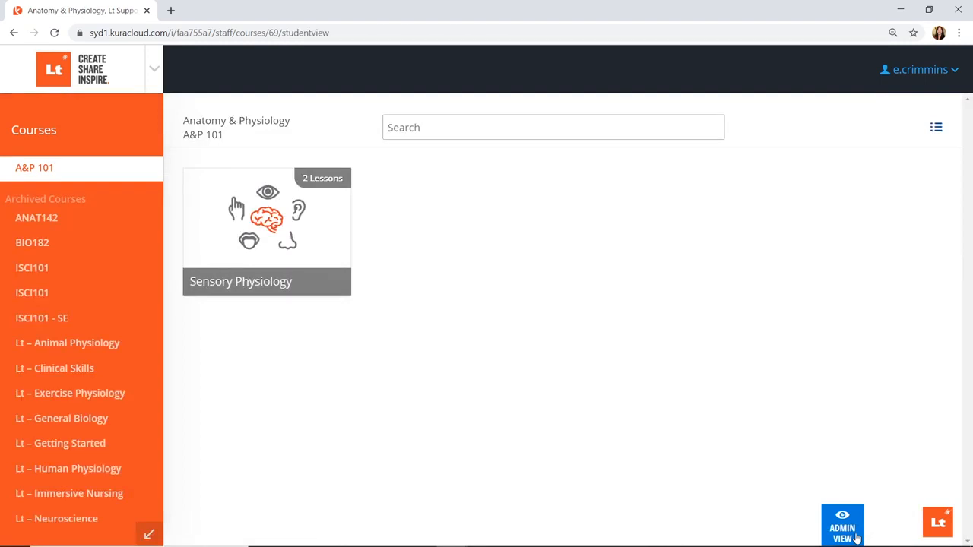
left_click(320, 199)
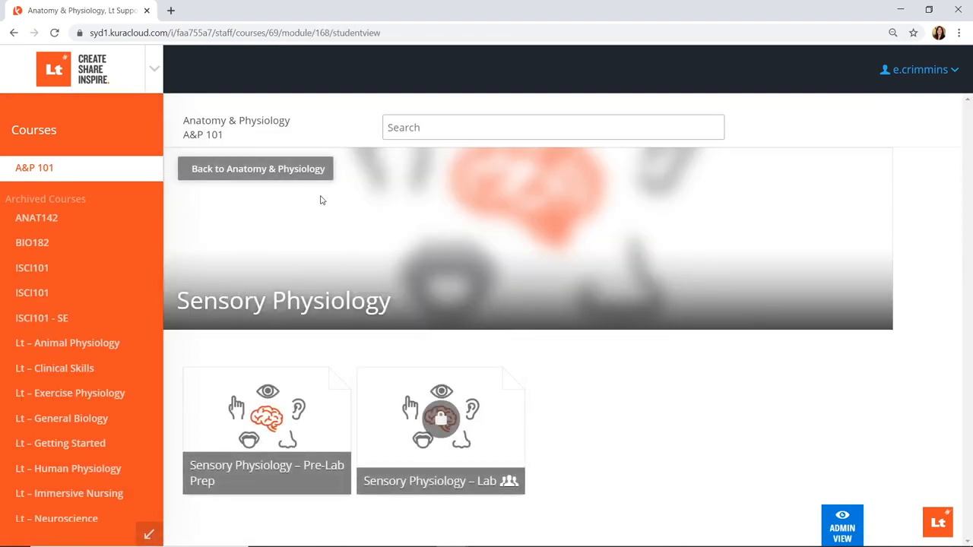